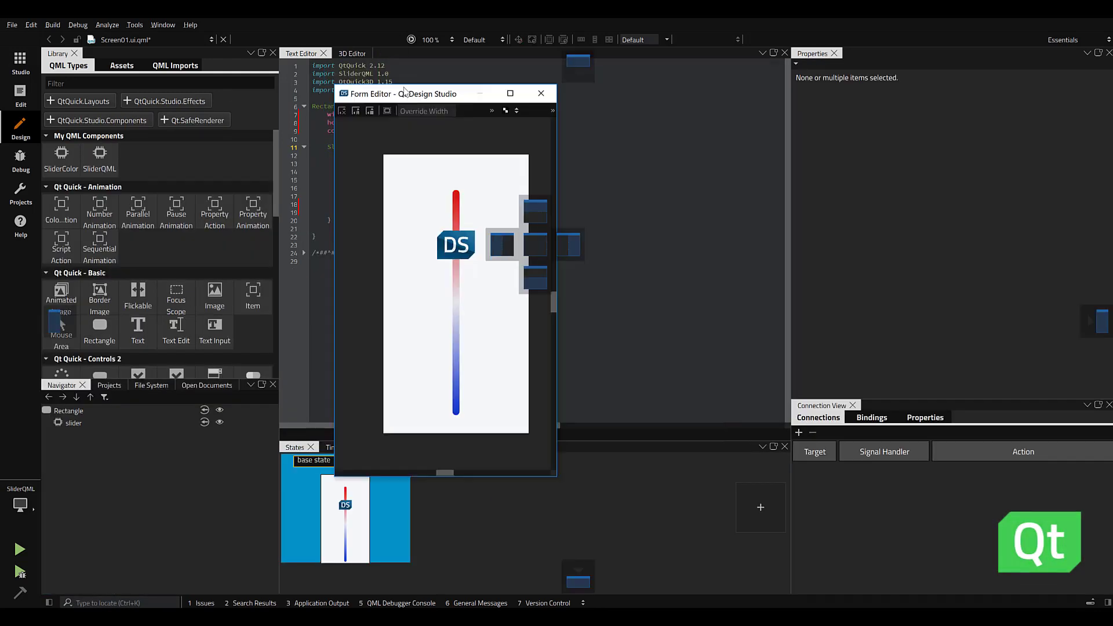
# Dock the floating form preview into the editor area as a tab.
pyautogui.moveTo(404, 93); pyautogui.dragTo(311, 57)
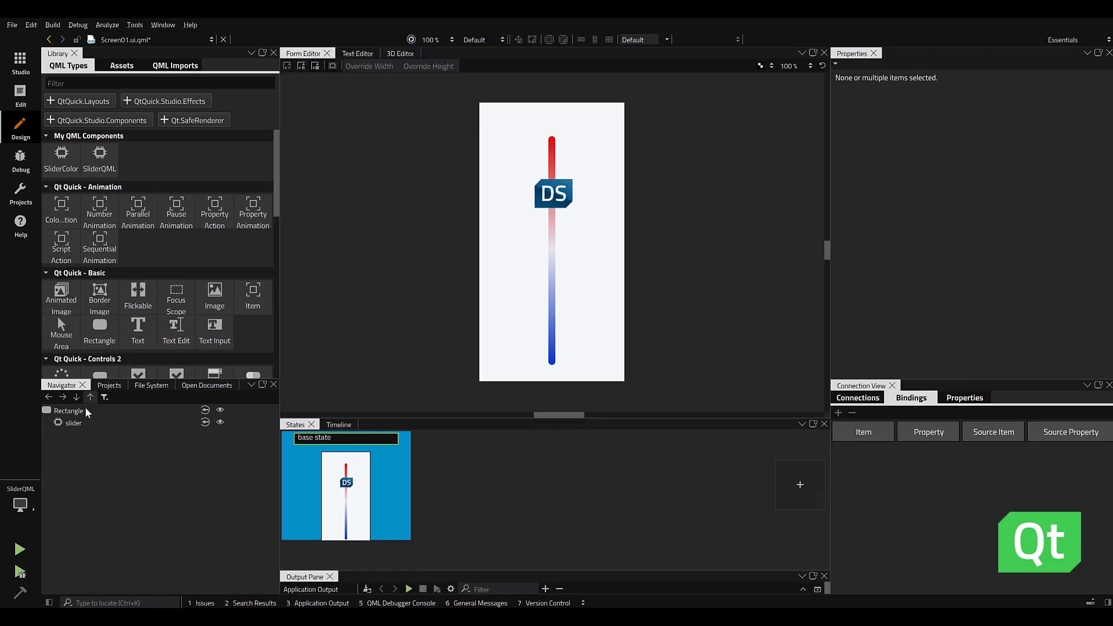
# Move the slider further left and place a large Text element to its right.
pyautogui.click(76, 424)
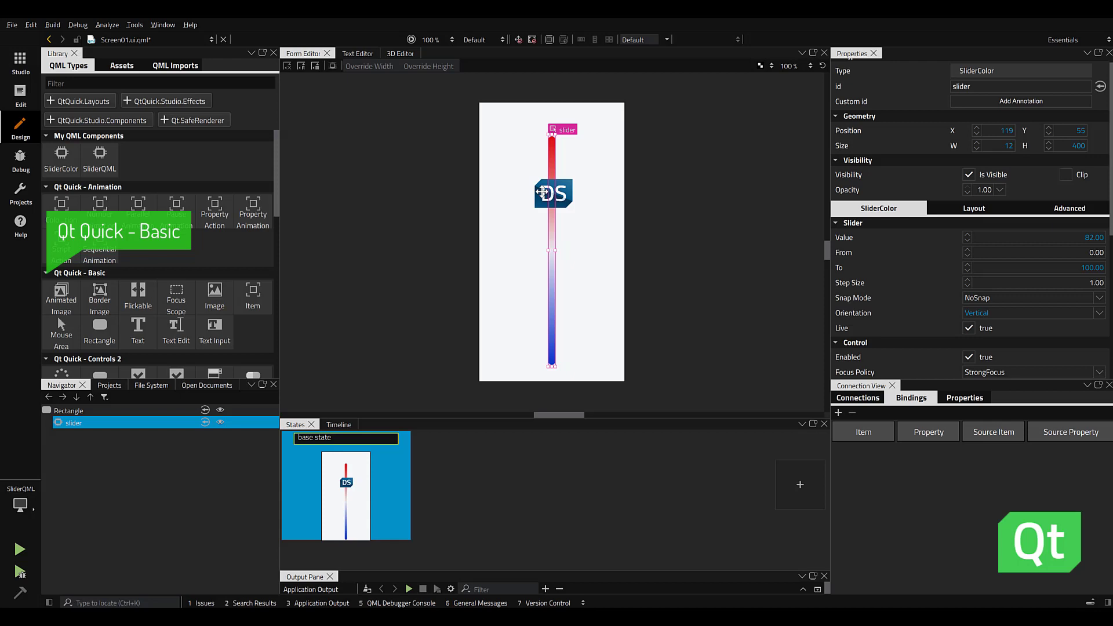
pyautogui.moveTo(547, 192); pyautogui.dragTo(517, 189)
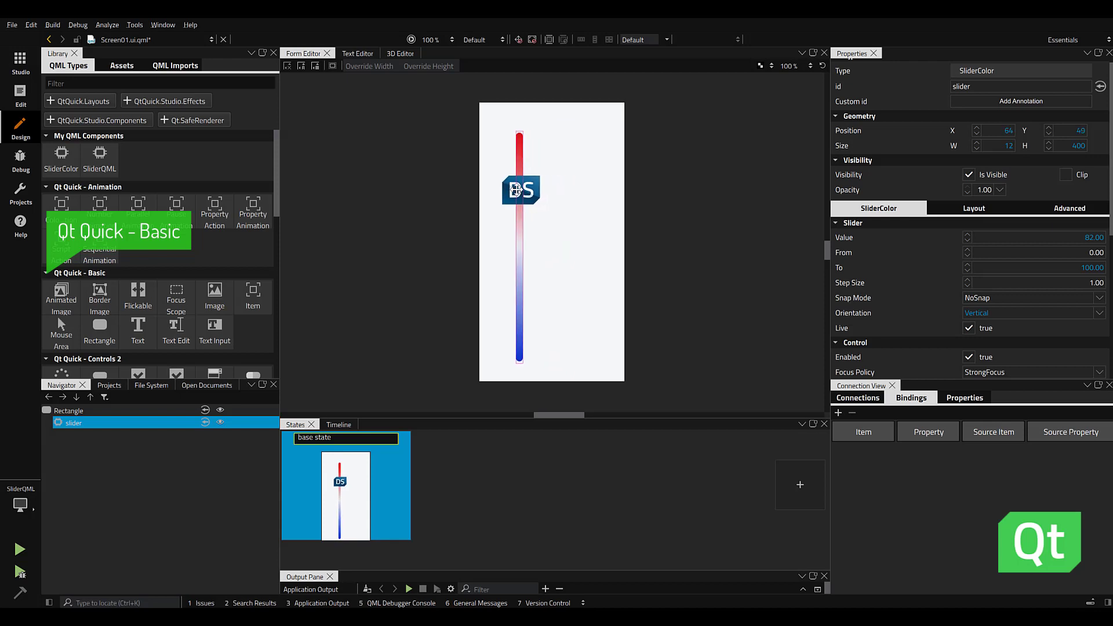
pyautogui.click(78, 410)
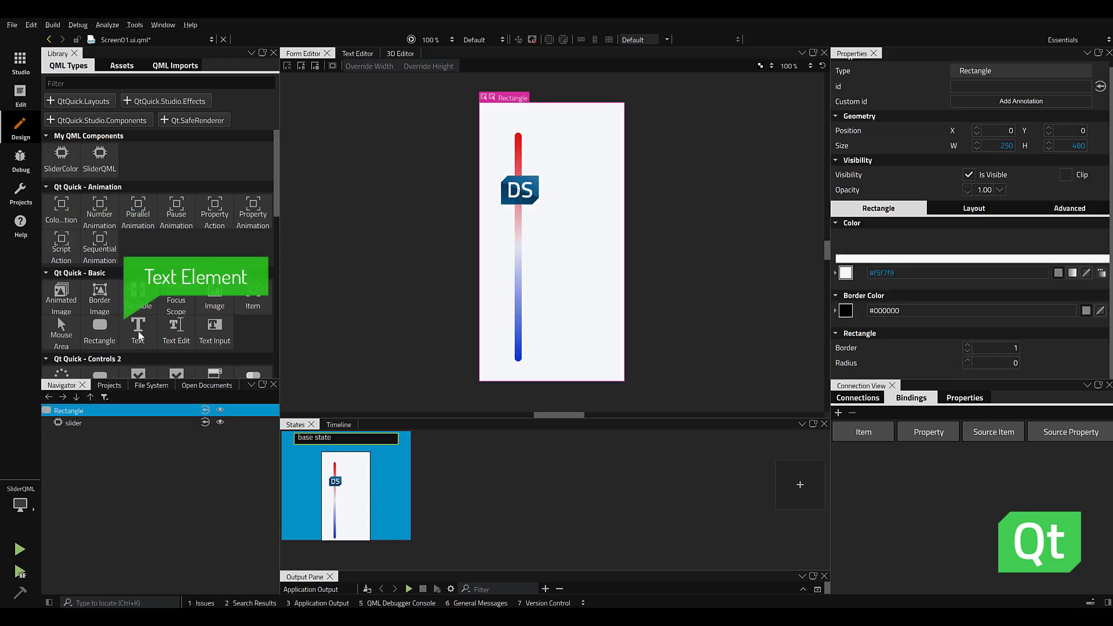
pyautogui.moveTo(137, 330); pyautogui.dragTo(576, 248)
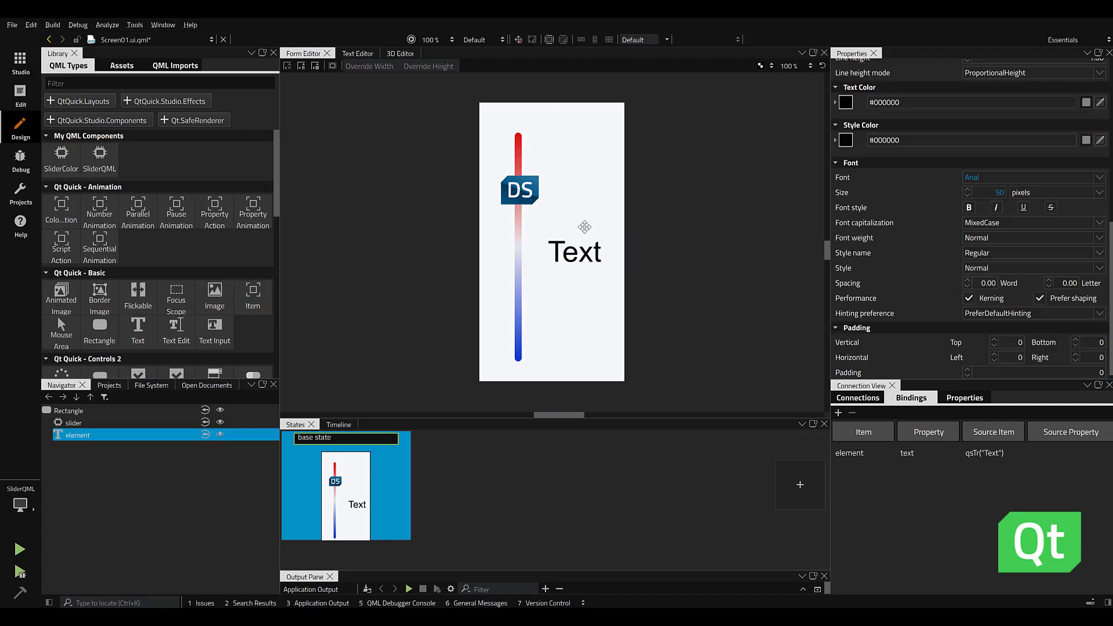
pyautogui.click(575, 248)
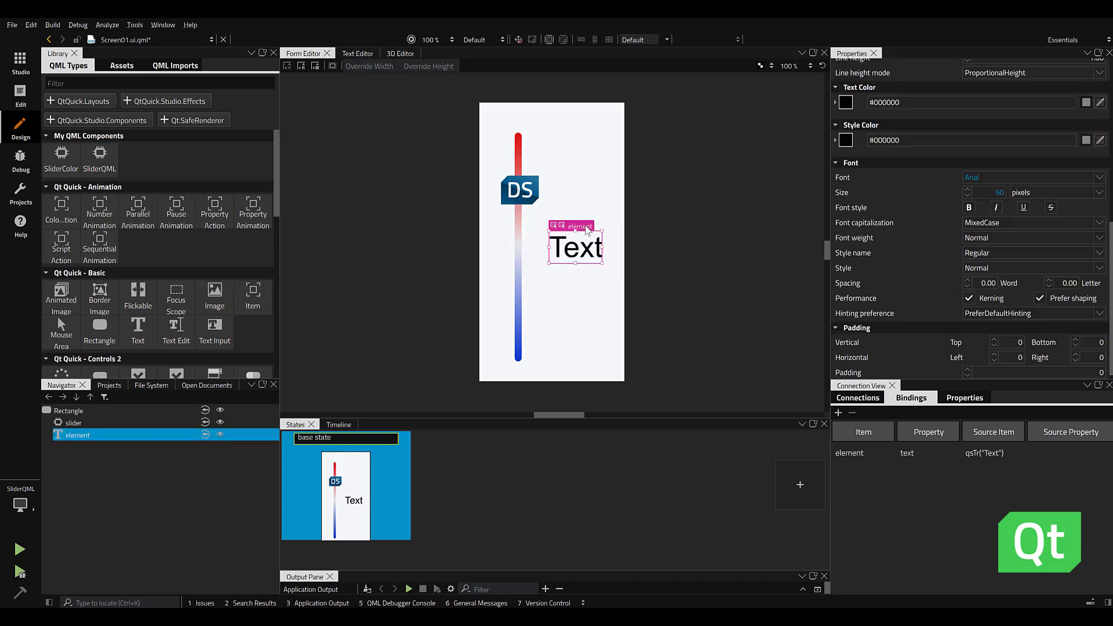
# Review the slider's current value 82 and its upper range value in the properties.
pyautogui.click(519, 199)
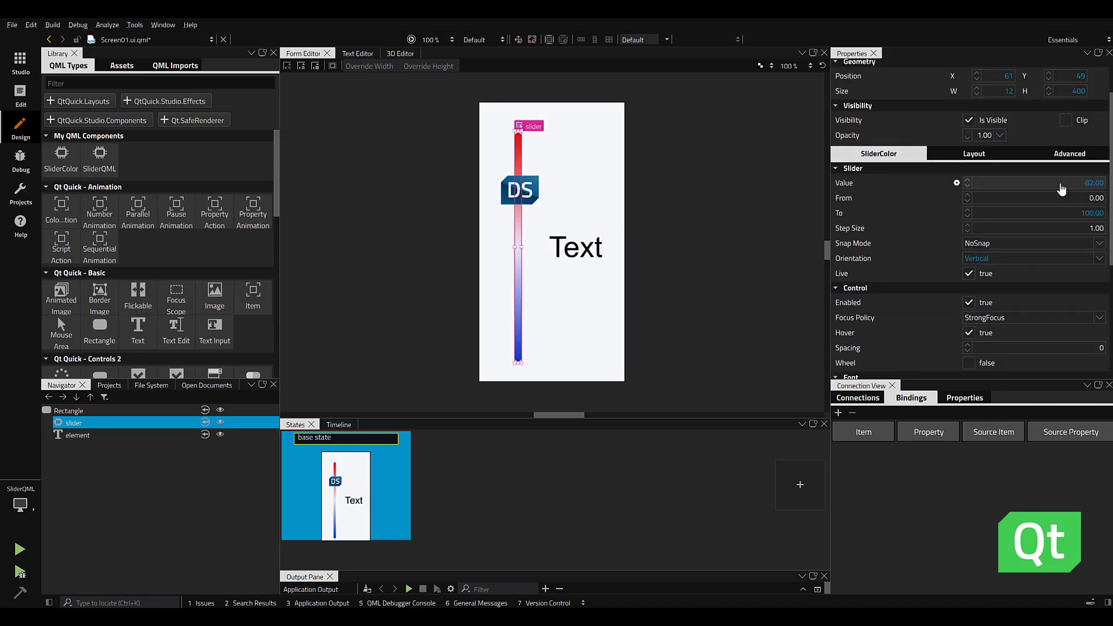
pyautogui.click(1070, 184)
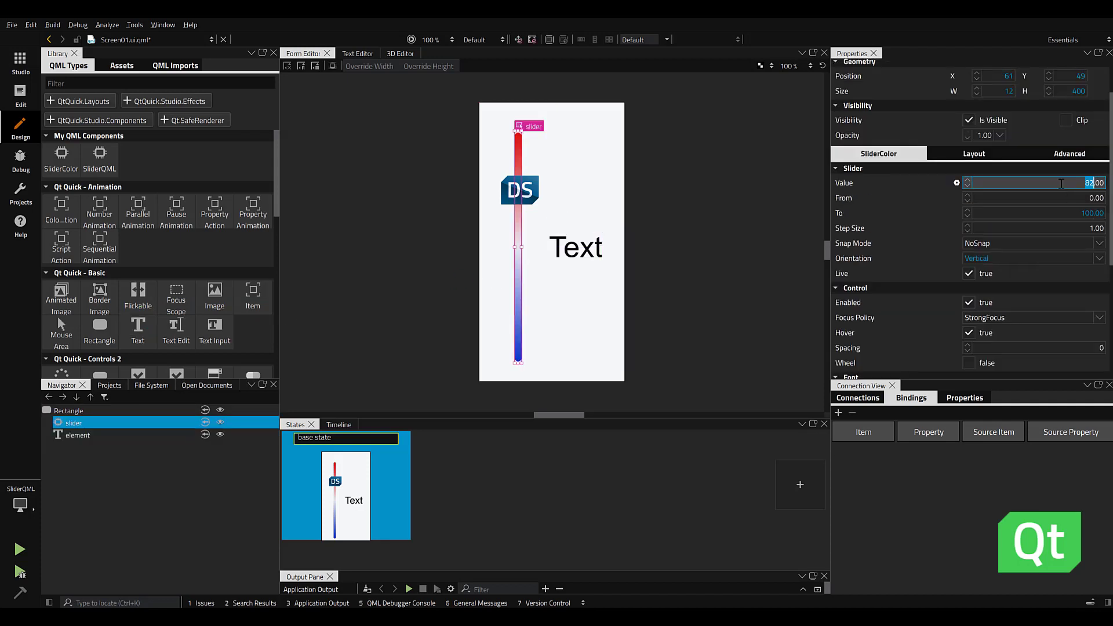
pyautogui.click(1069, 214)
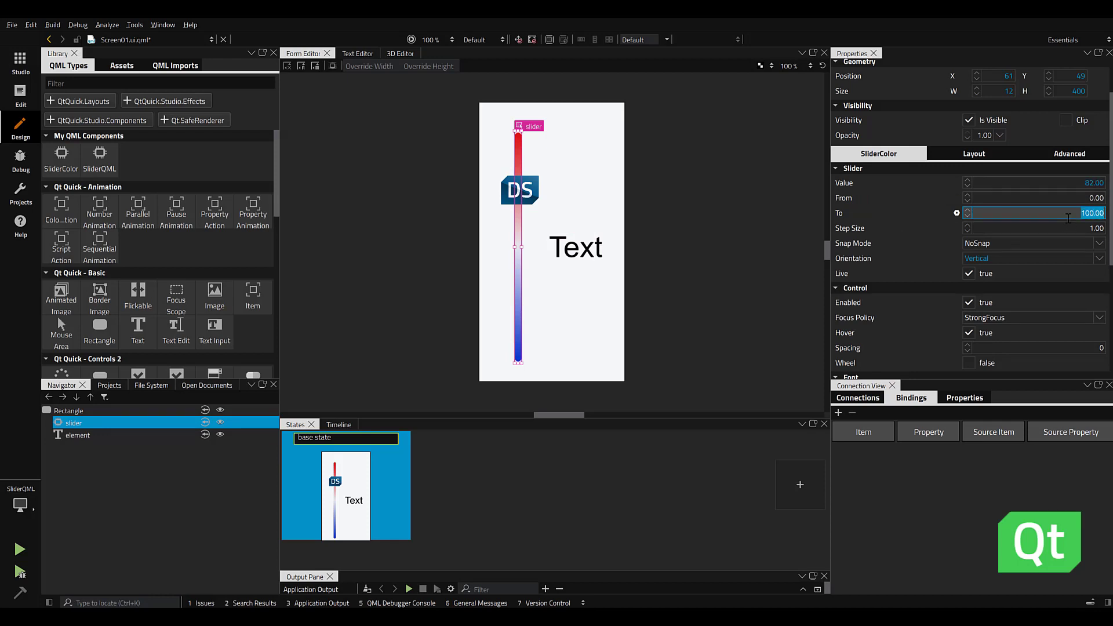
# Bind the sliderValue text to slider as source item with value.toFixed(), showing 82.
pyautogui.click(1068, 229)
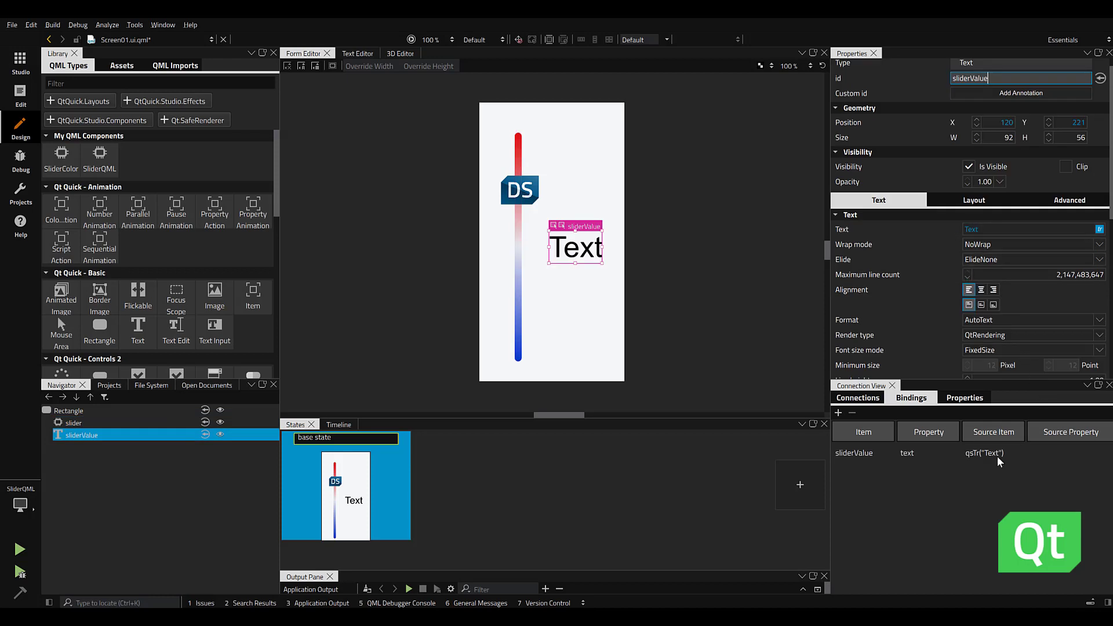
pyautogui.doubleClick(997, 456)
pyautogui.click(1018, 454)
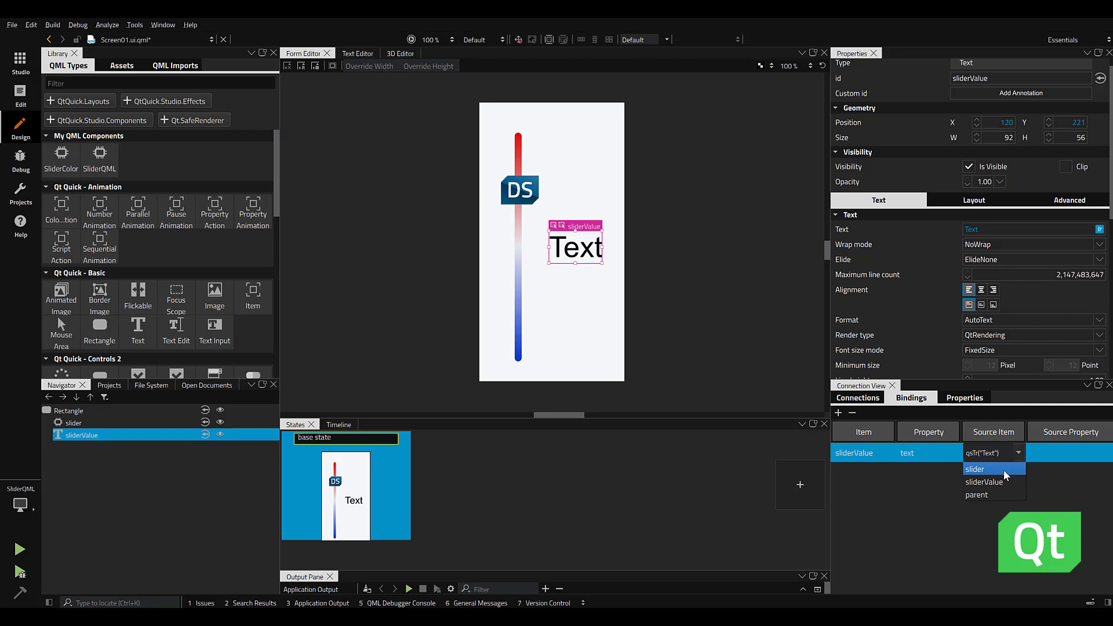
pyautogui.click(1003, 470)
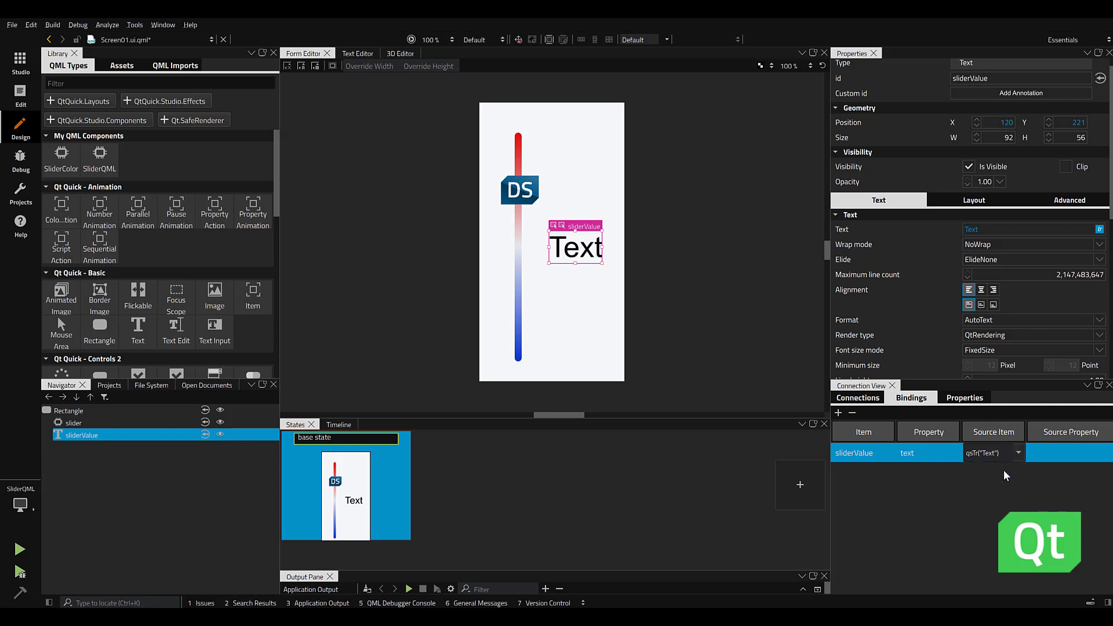
pyautogui.doubleClick(1050, 459)
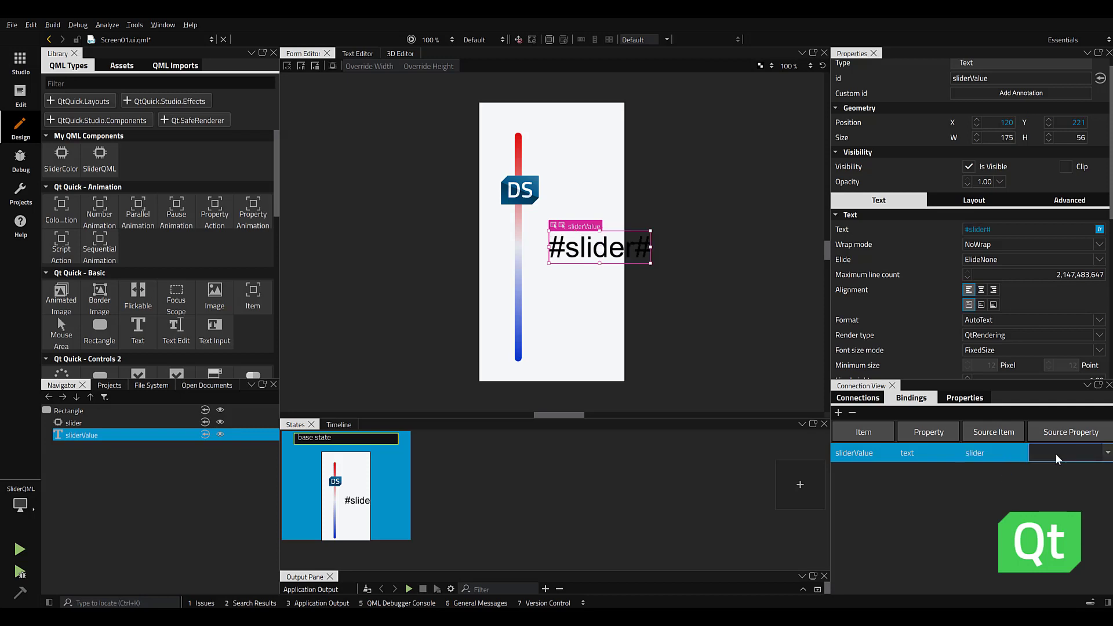
pyautogui.write('value.to')
pyautogui.write('Fixed(')
pyautogui.press('Return')
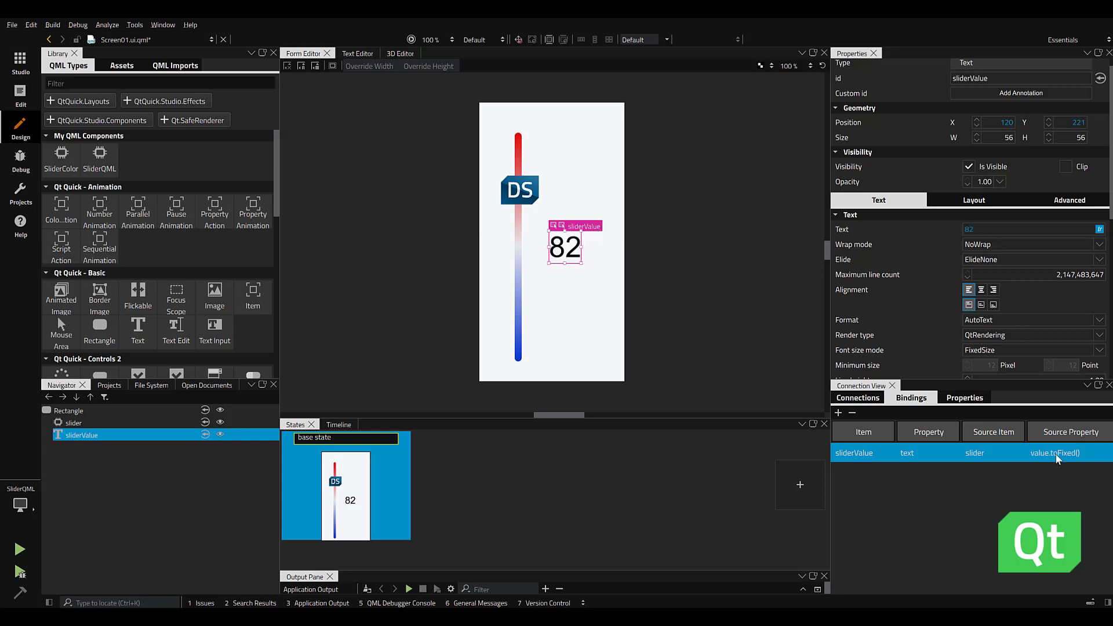
# Run the live preview (Alt+P) and move the slider so the bound text updates to 90.
pyautogui.click(402, 230)
pyautogui.hotkey('alt', 'p')
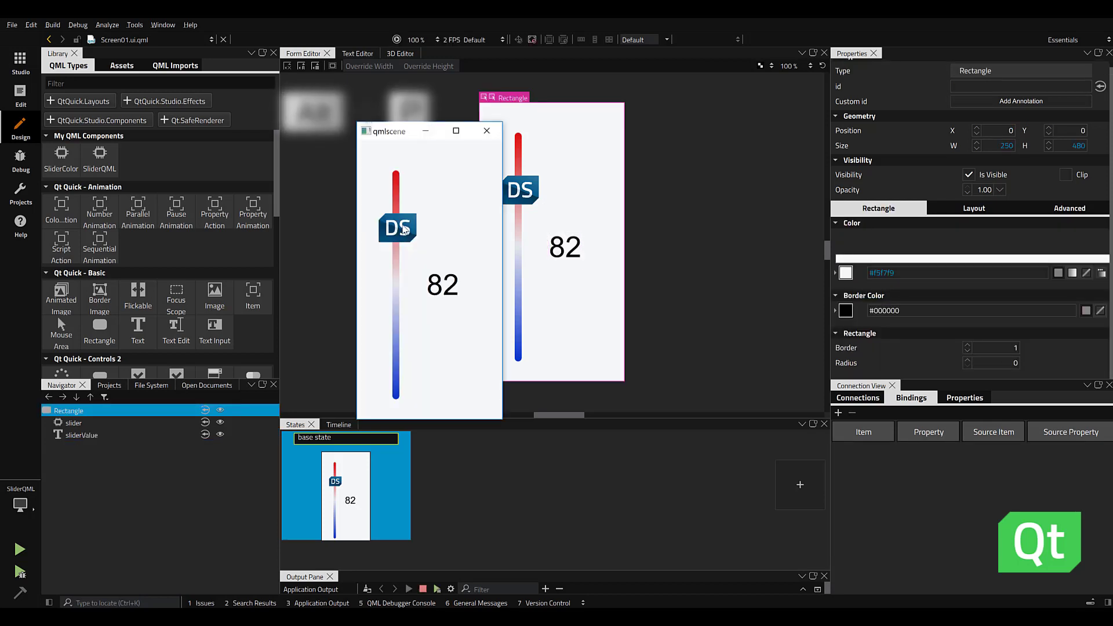
pyautogui.moveTo(402, 231); pyautogui.dragTo(401, 174)
pyautogui.click(486, 131)
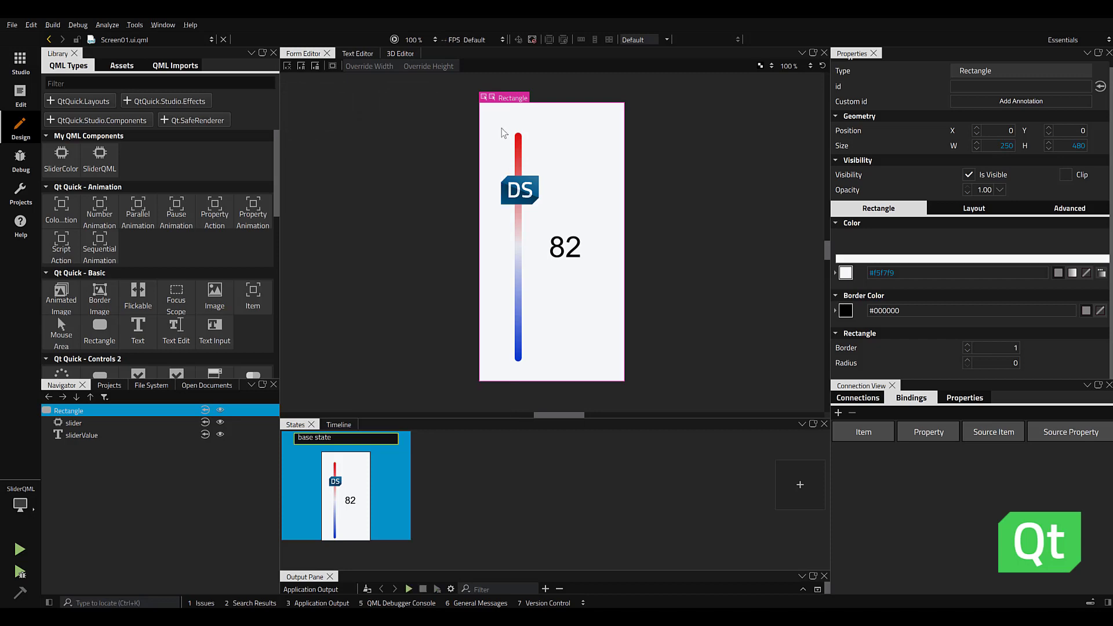
# Show the form's QML code and mark the slider and text blocks.
pyautogui.click(356, 54)
pyautogui.moveTo(334, 137); pyautogui.dragTo(339, 306)
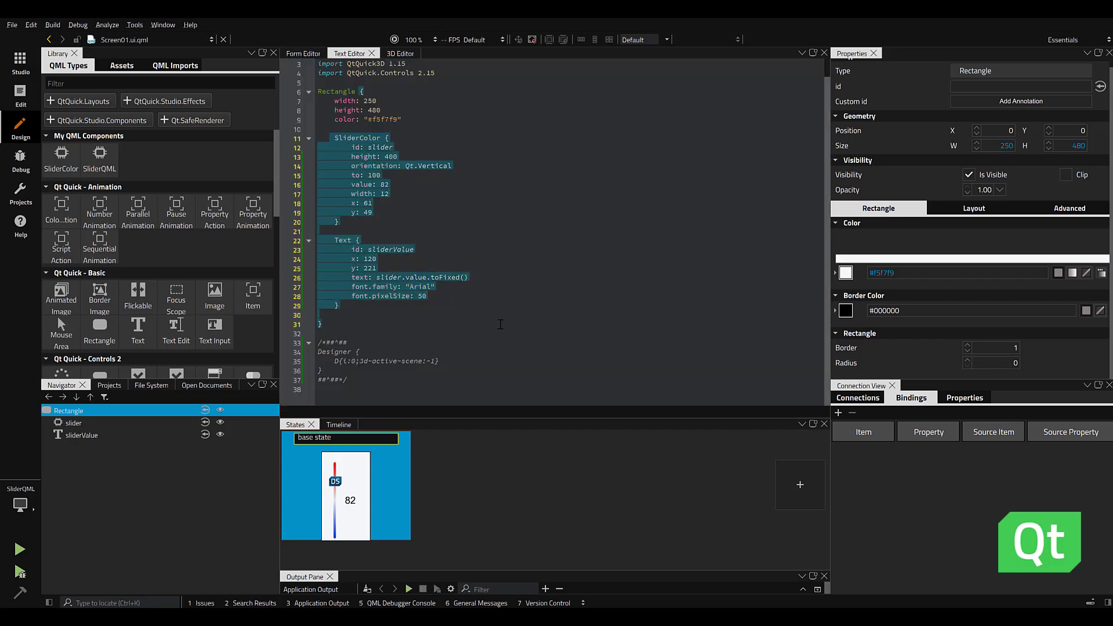